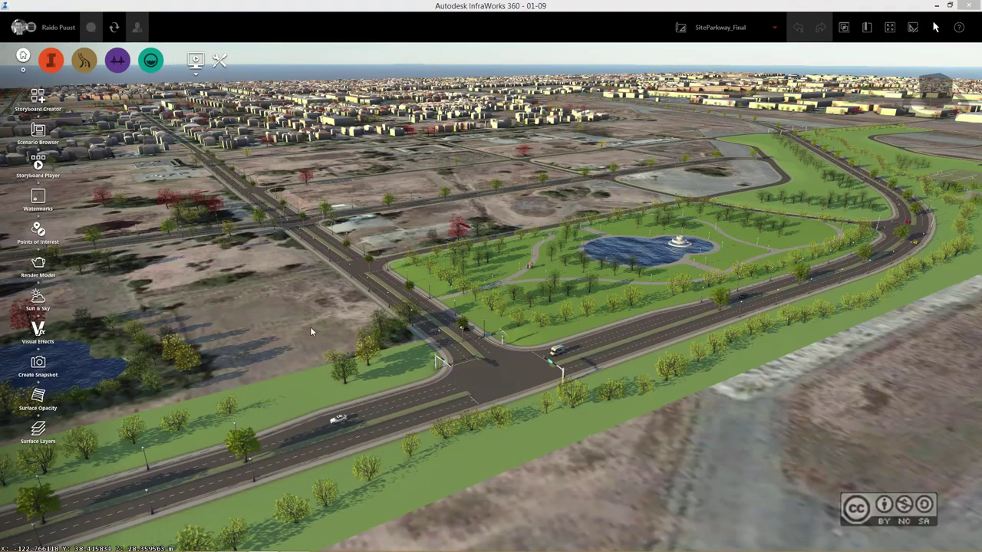
Zoom in on the signalized parkway intersection with the park behind it.
scroll(505, 384, down, 5)
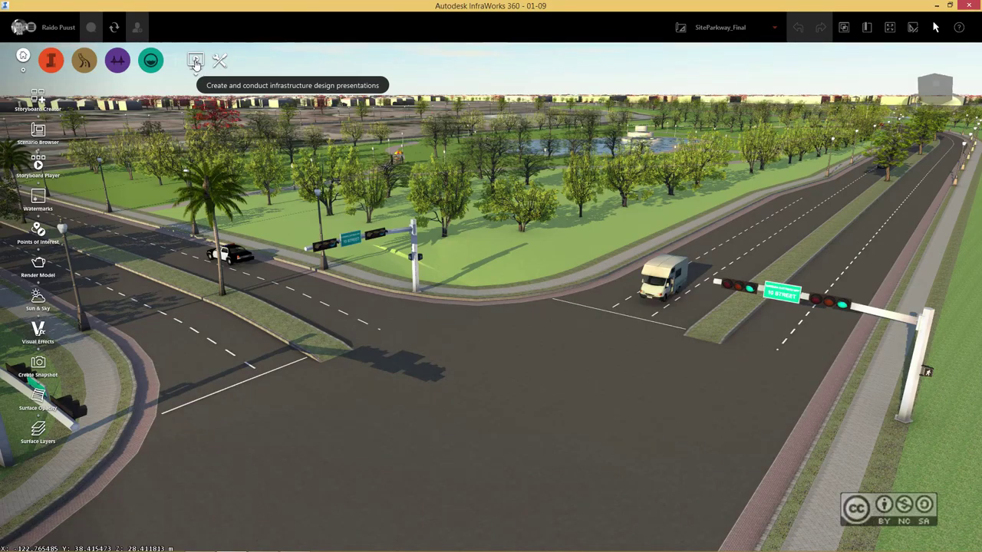
Save an 800 × 600 snapshot as intersection.jpg in a new D:\InfraBIM pictures folder.
click(36, 371)
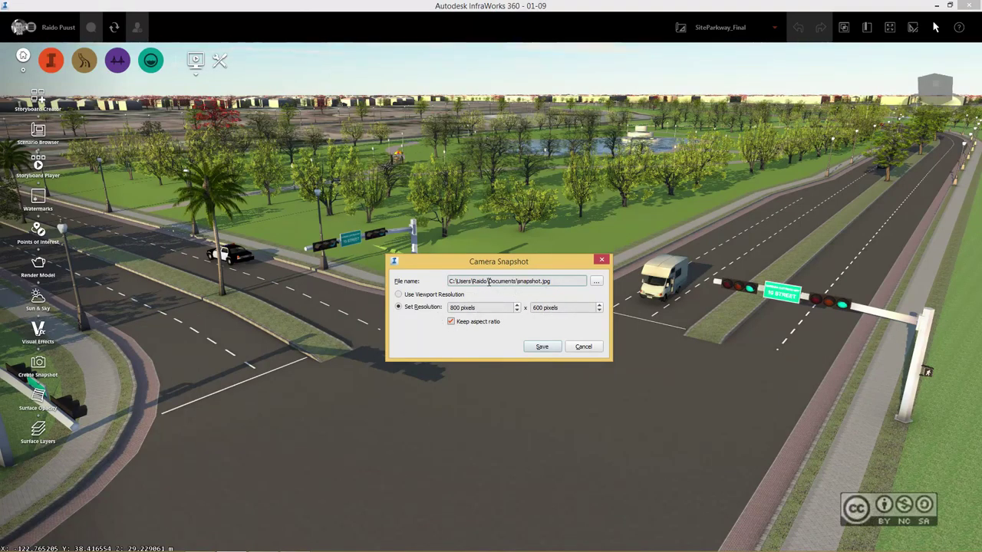
click(596, 282)
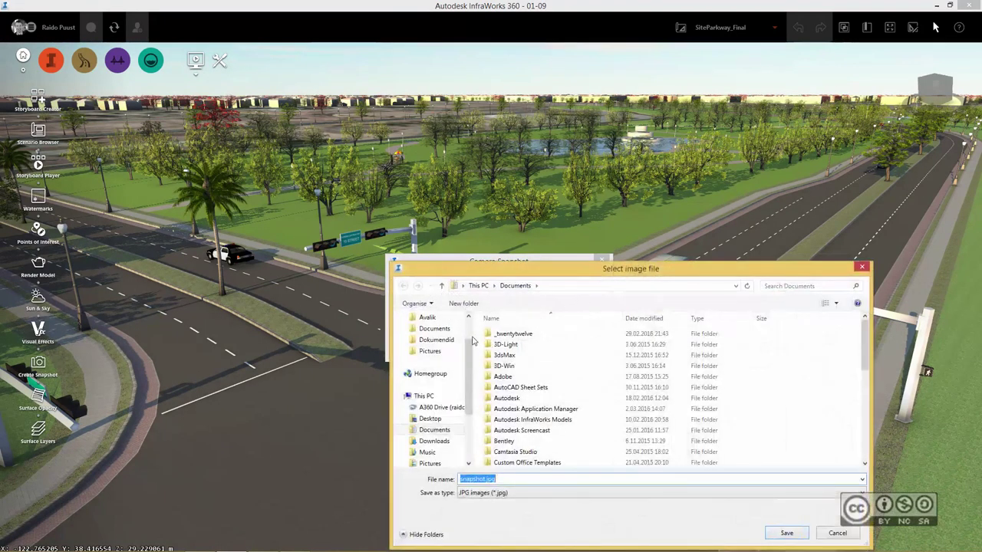
double_click(505, 419)
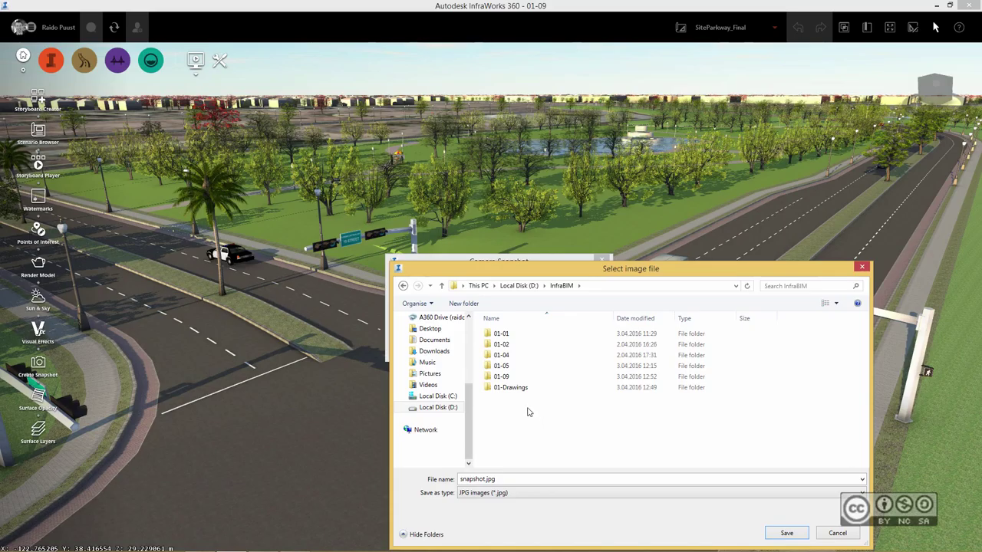
right_click(528, 407)
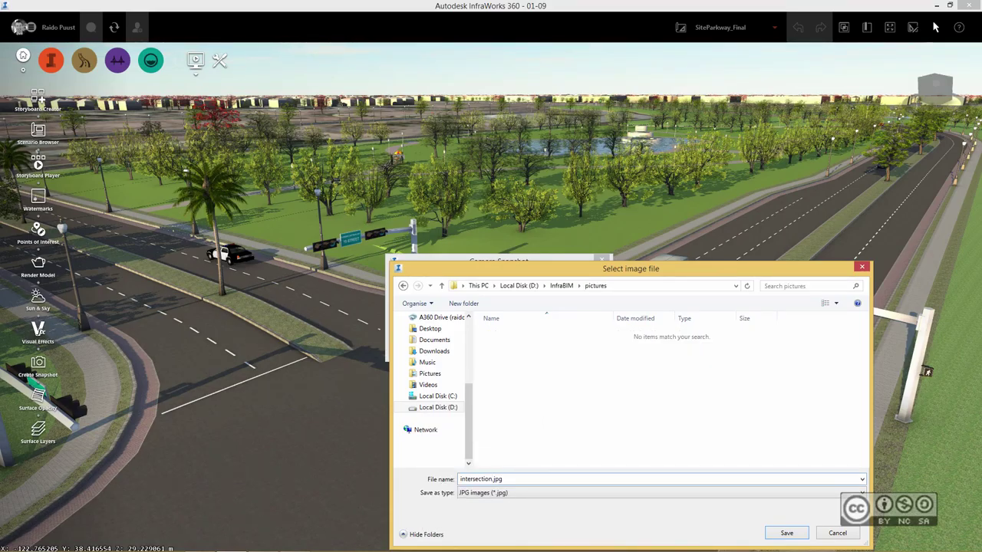
click(786, 533)
click(544, 344)
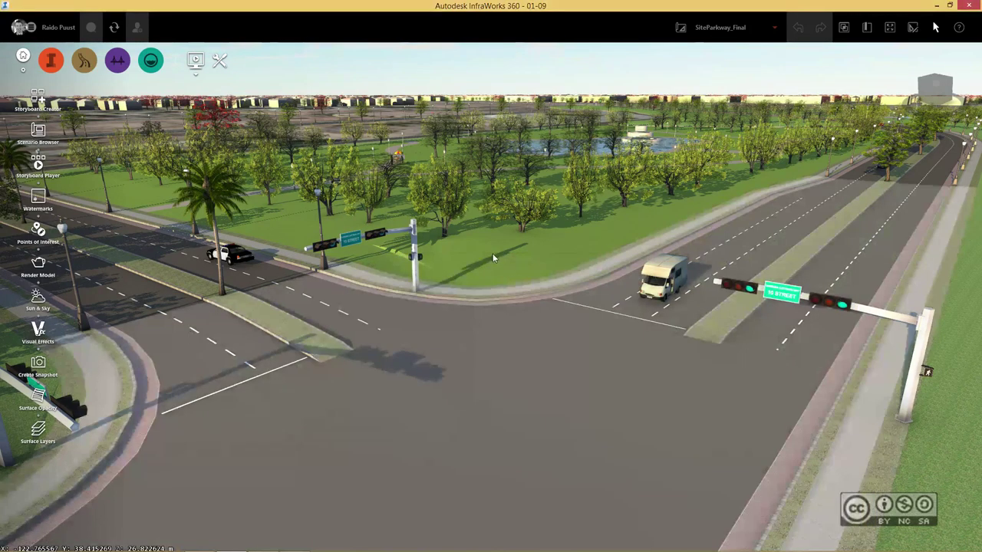
Orbit to the park walkway, save it as walkway.jpg, and step through the saved images.
drag(302, 270, 462, 267)
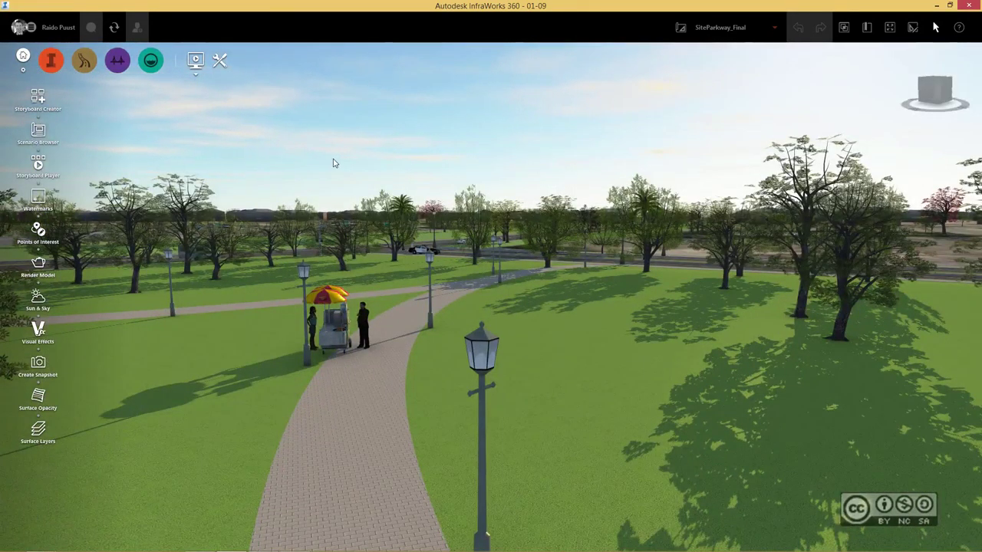
click(30, 362)
click(539, 344)
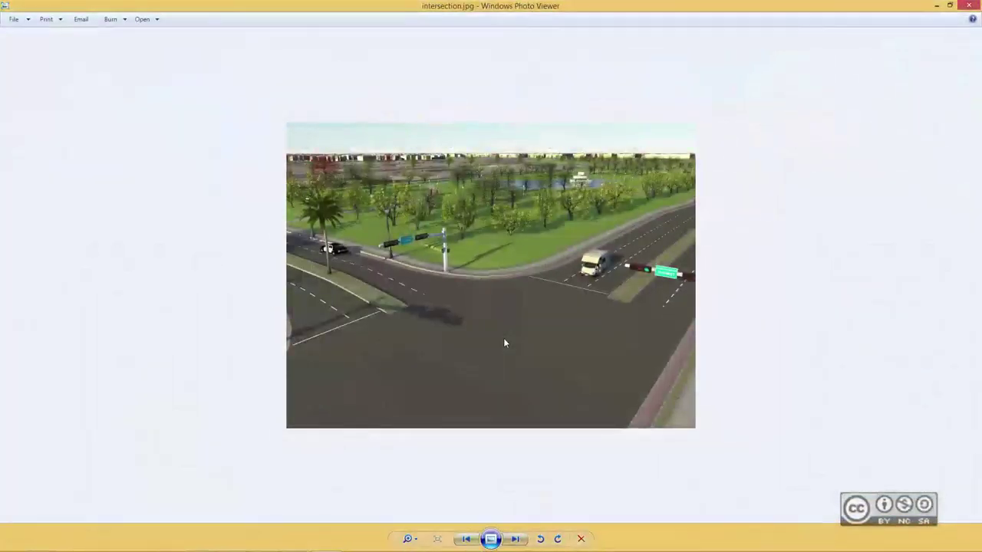
key(Right)
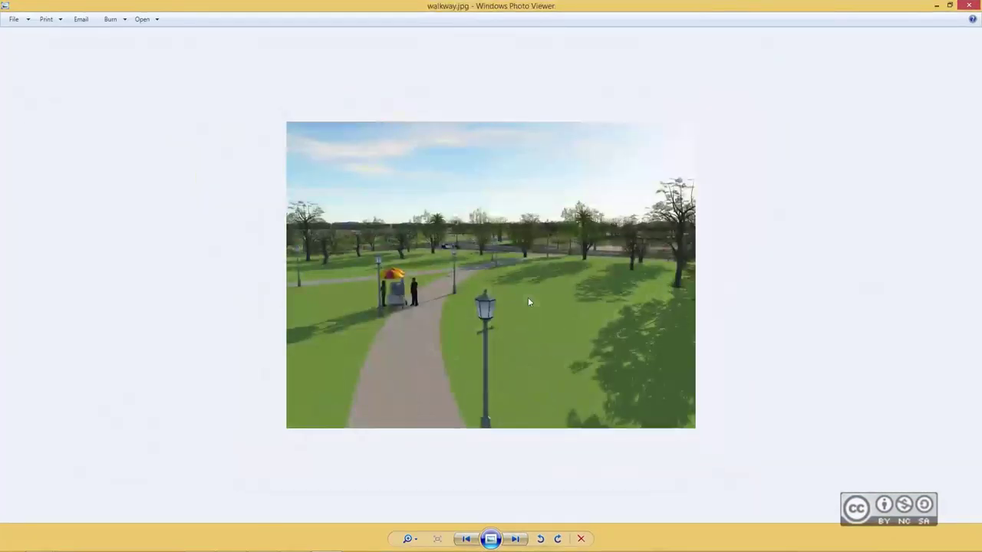
click(958, 10)
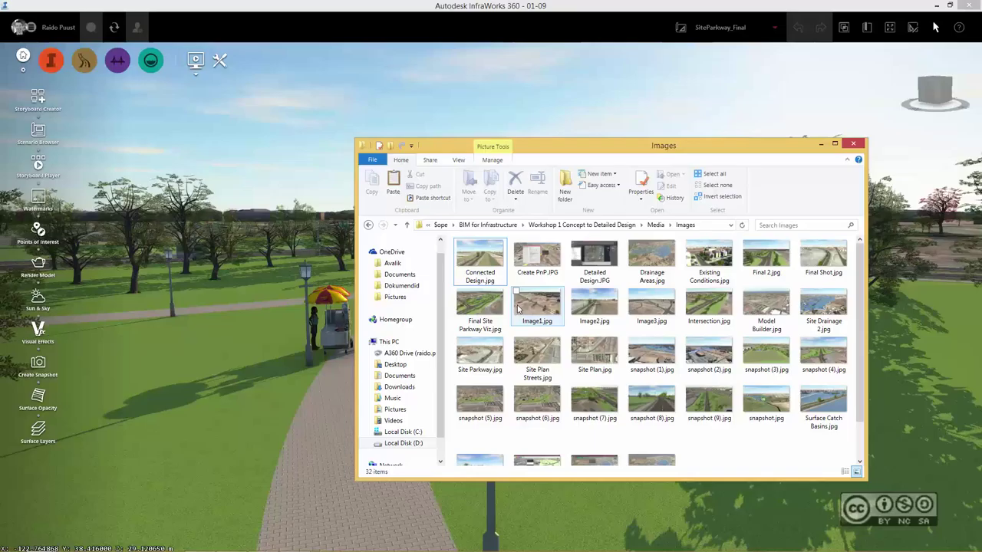
Preview Image2.jpg from the Images folder and advance to the next image.
double_click(541, 342)
key(Right)
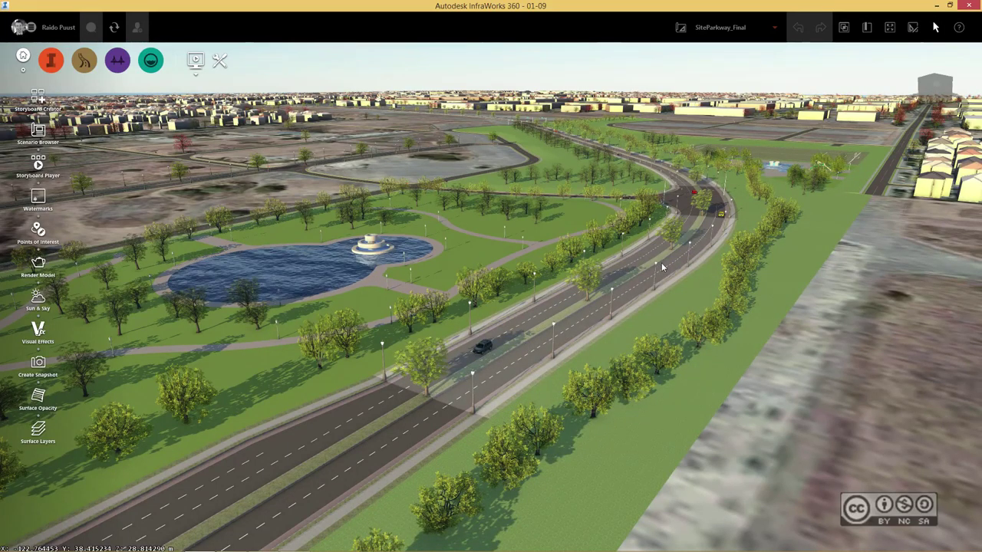
Open the Style Palette from the conceptual design features tools.
mouse_move(87, 63)
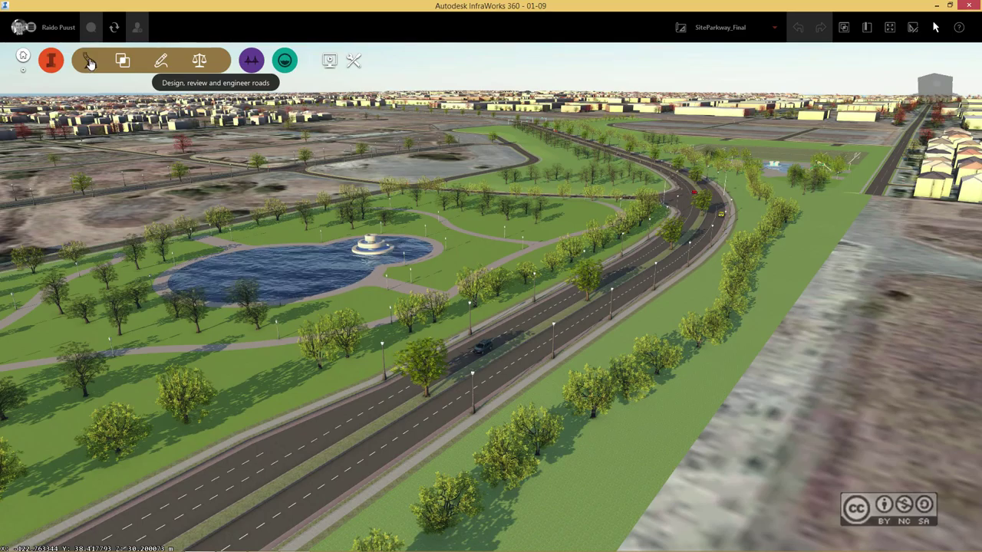
click(55, 63)
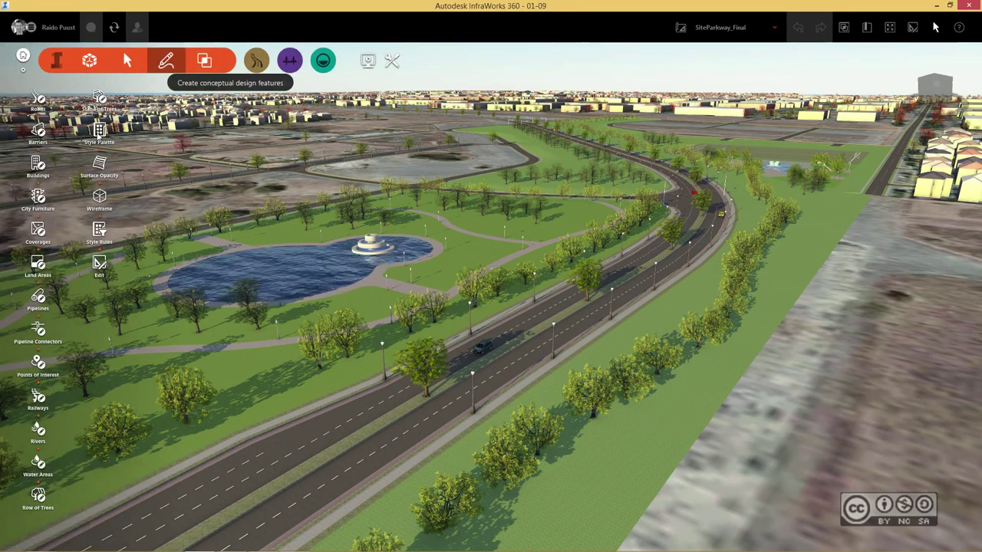
click(99, 132)
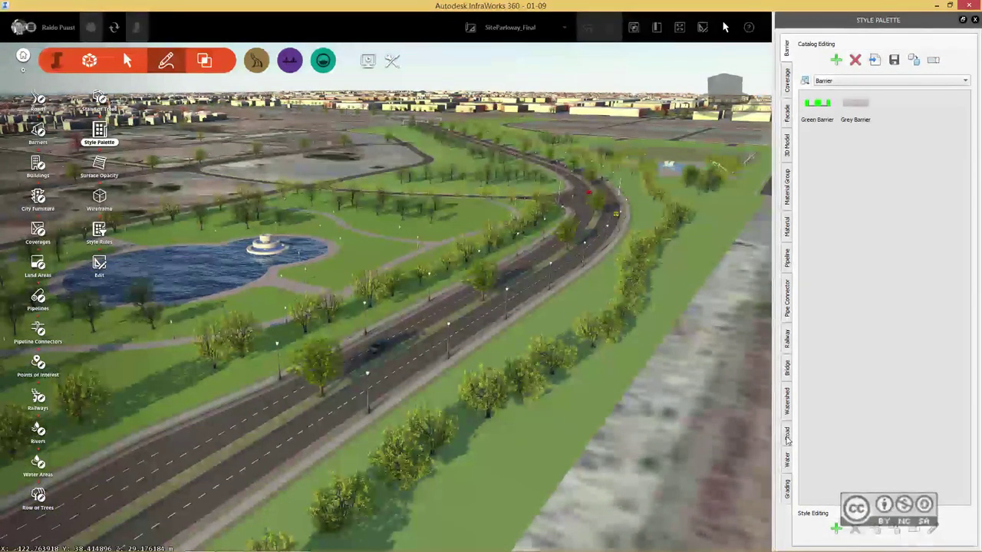
Duplicate the Boulevard with Summer Hardwood road style and rename the copy 'Boulevard without Summer Hardwood'.
click(787, 436)
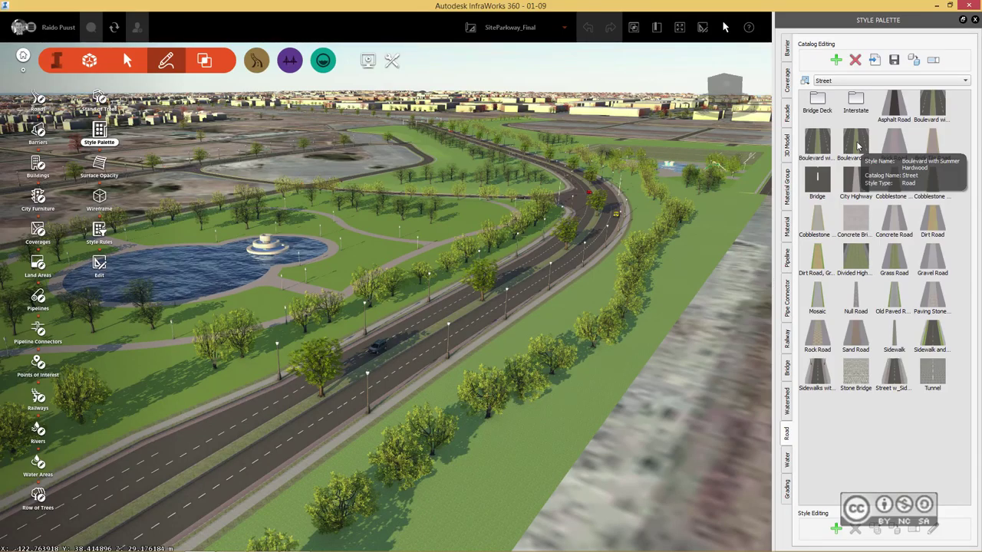
click(858, 146)
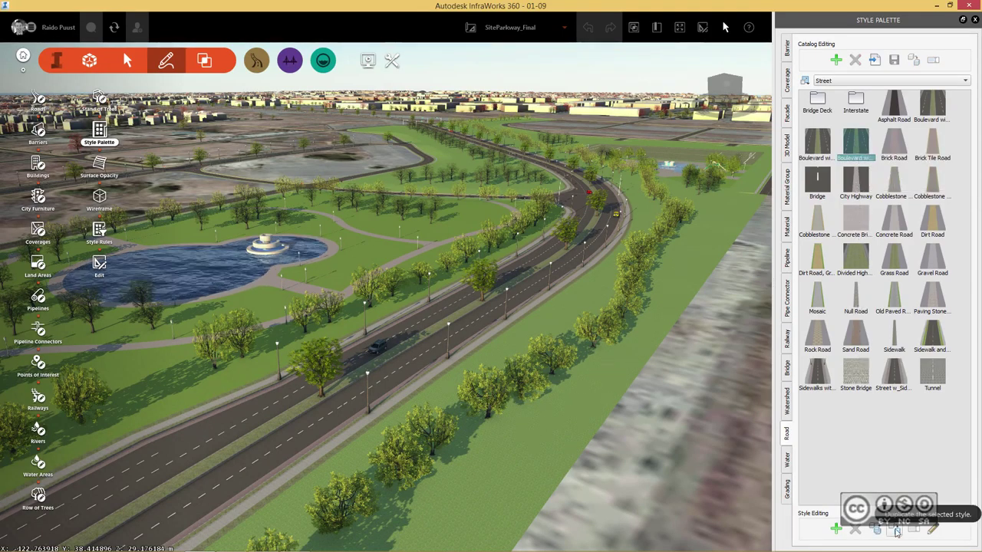
click(896, 532)
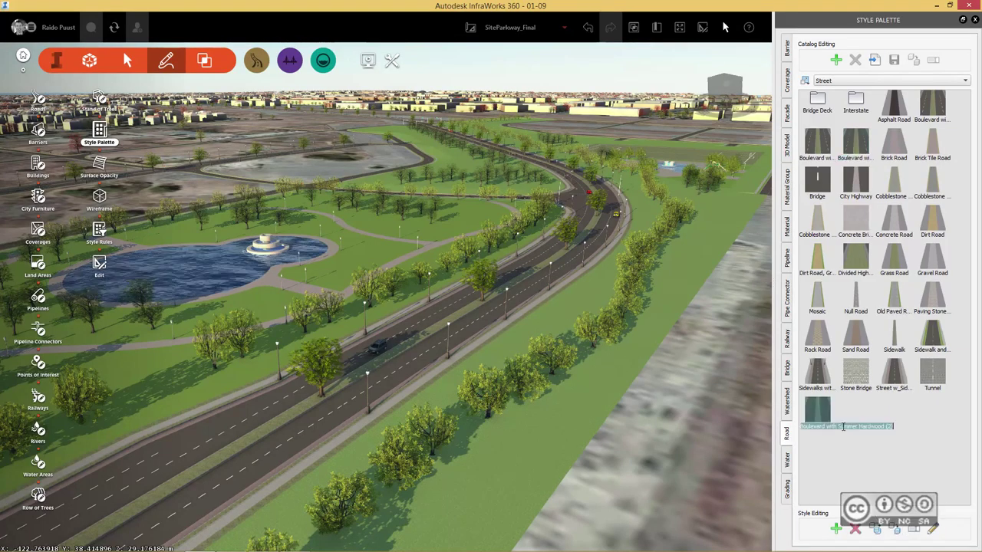
click(844, 428)
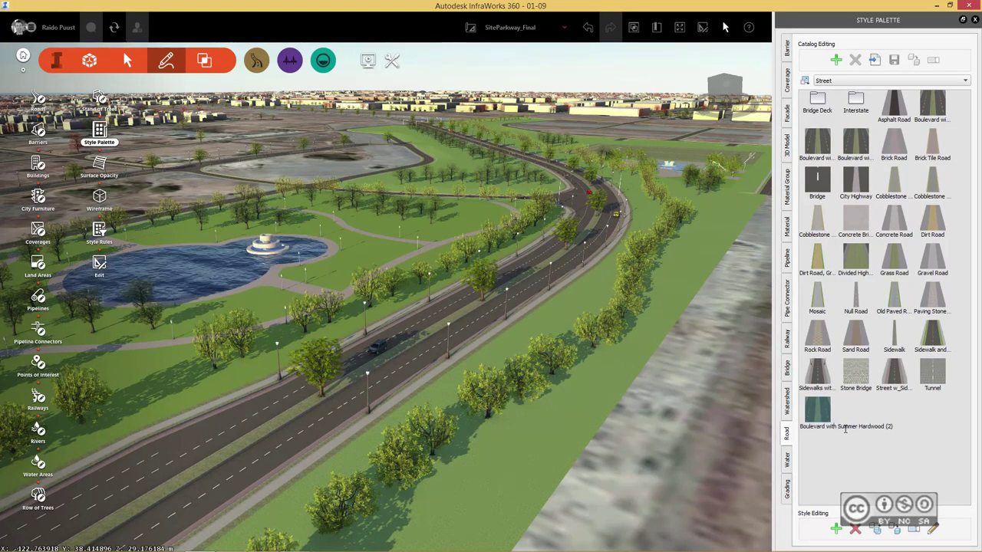
text(out)
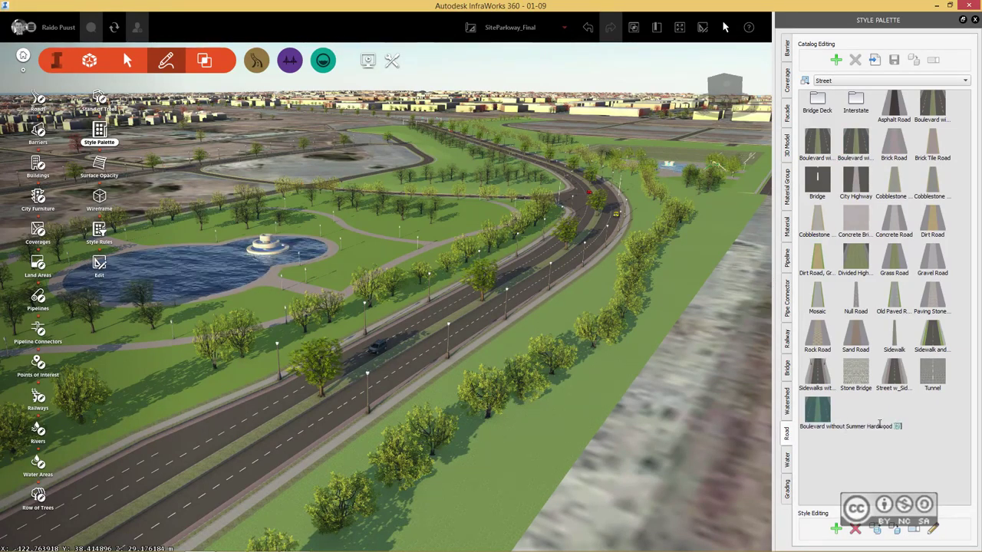
key(Return)
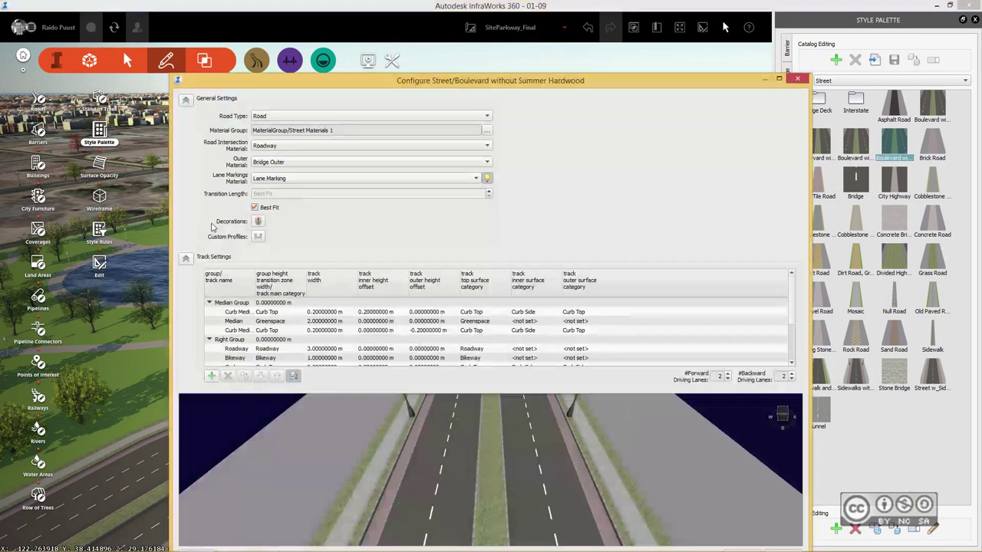
double_click(894, 140)
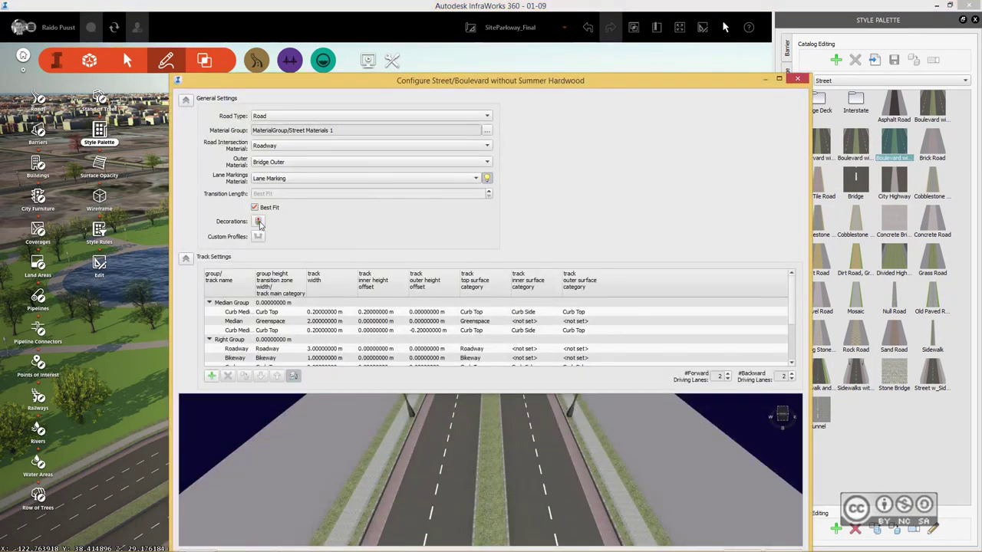
Delete the tree decoration from the Median Bucket > Median (1) target and confirm the style.
click(258, 222)
click(514, 195)
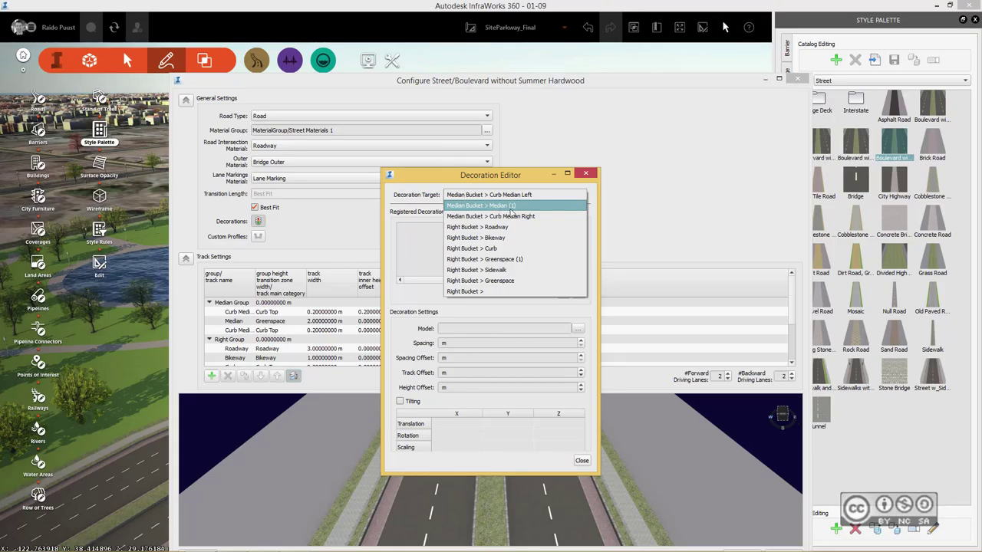
click(512, 206)
key(Delete)
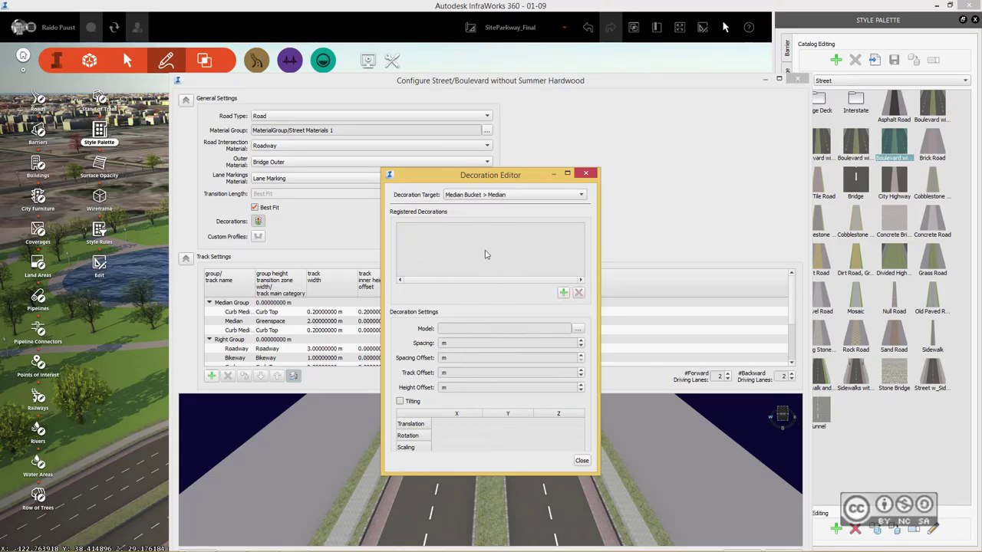
key(Escape)
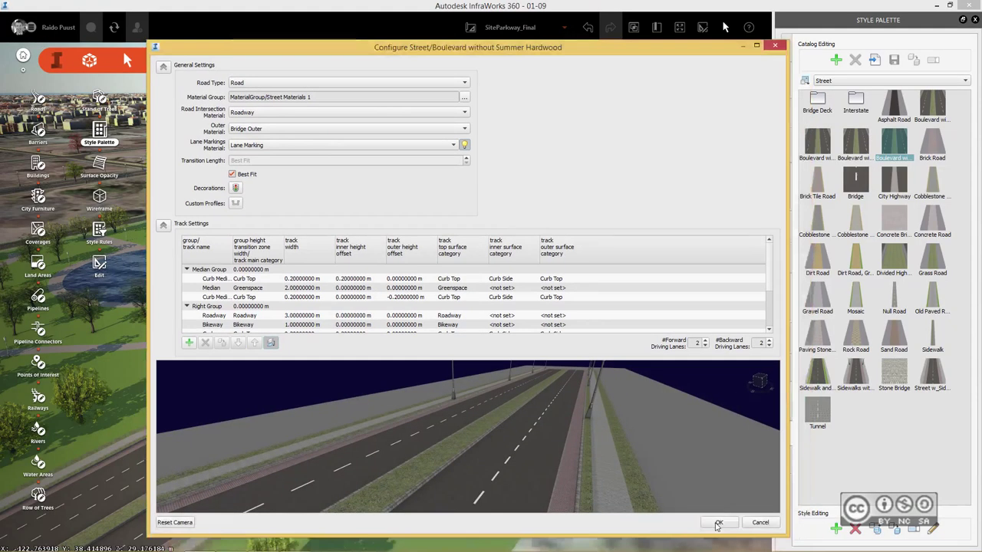
click(719, 523)
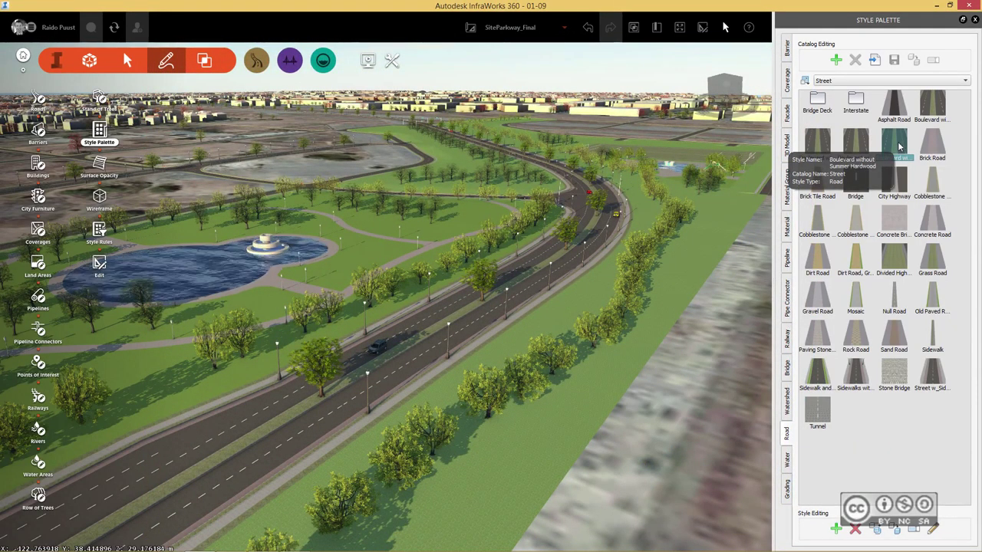
Apply the Boulevard without Summer Hardwood style to the parkway and open Storyboard Creator.
drag(773, 189, 457, 323)
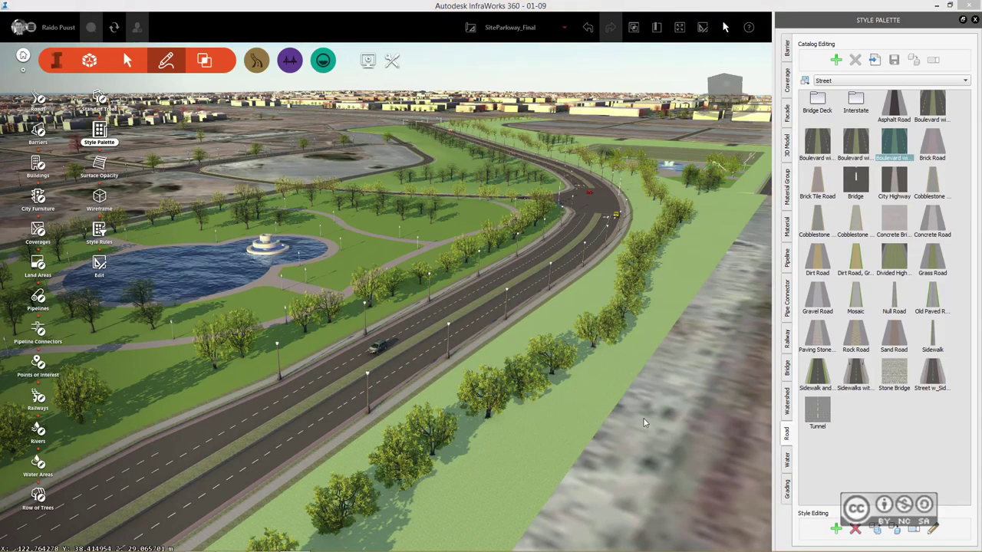
click(99, 132)
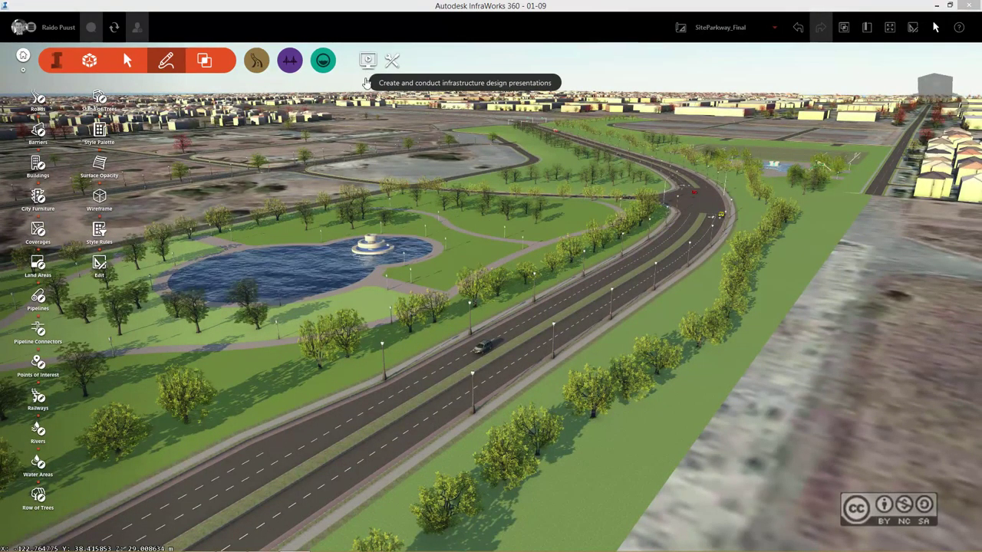
click(368, 61)
click(37, 98)
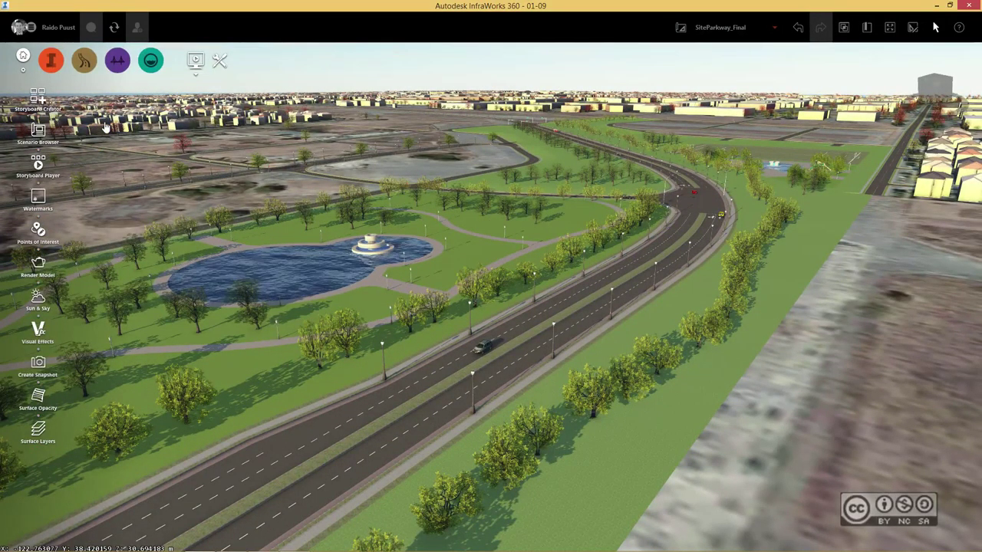
click(721, 483)
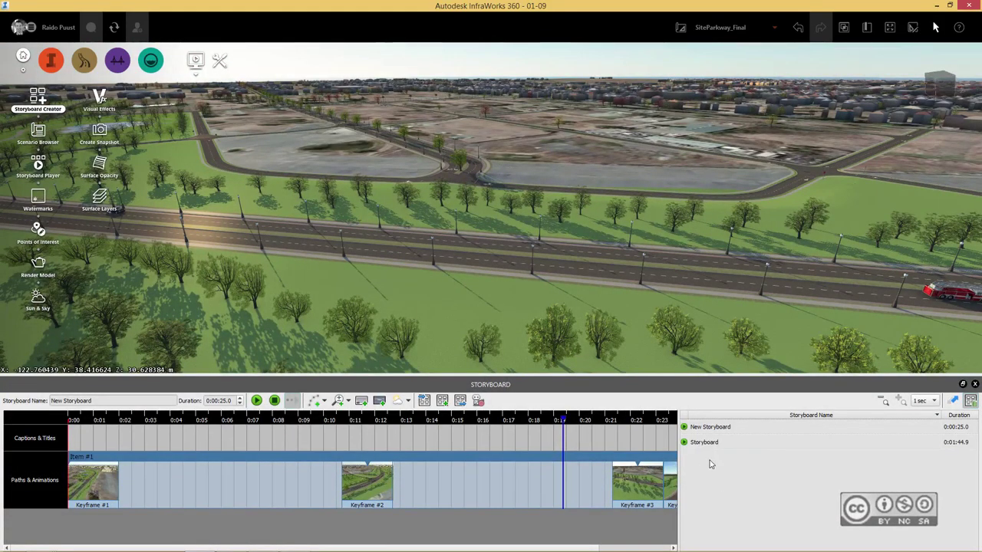
Add a new storyboard named 'Site Parkway'.
right_click(710, 462)
click(748, 466)
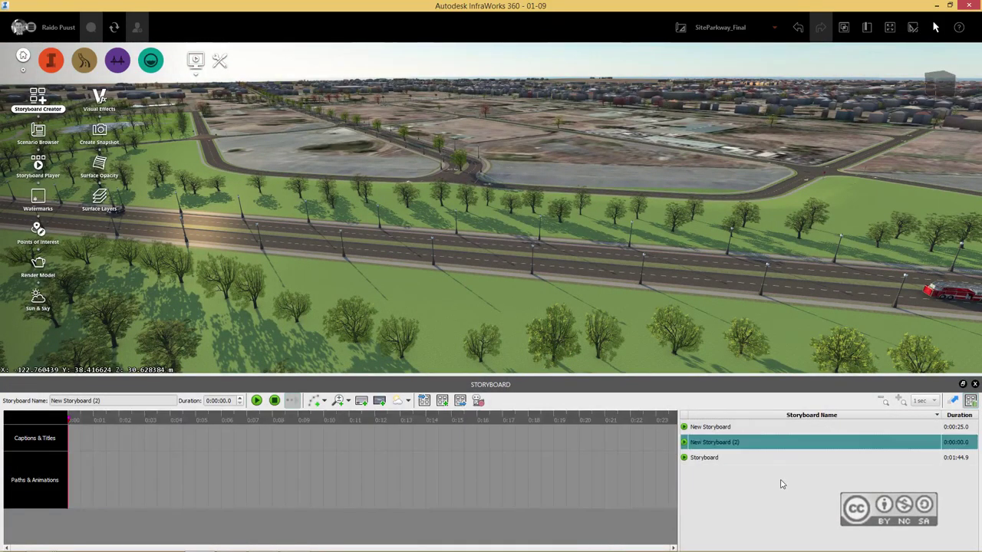
triple_click(116, 401)
text(Site)
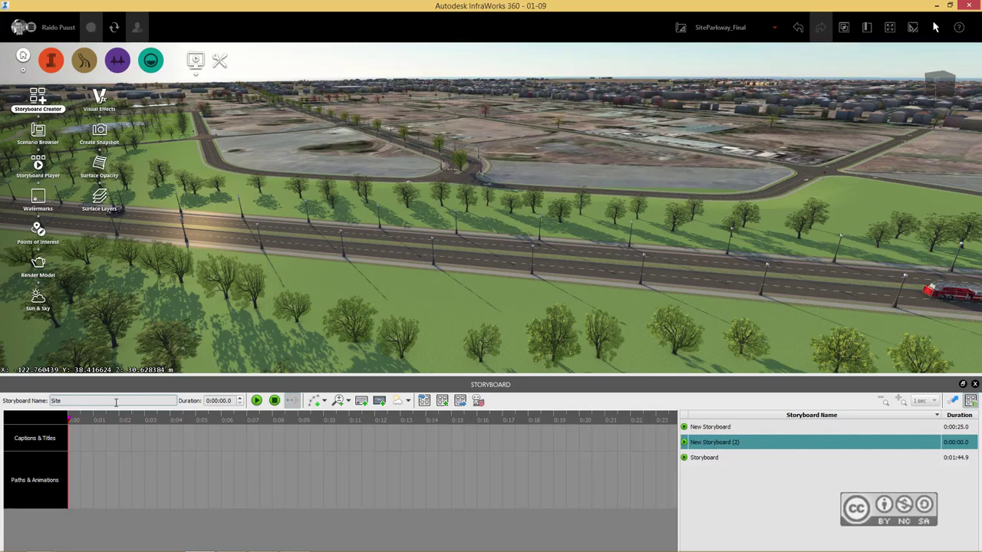
text( Parkway)
Start a camera path from a design road, picking the parkway to follow.
click(325, 401)
click(346, 437)
click(502, 258)
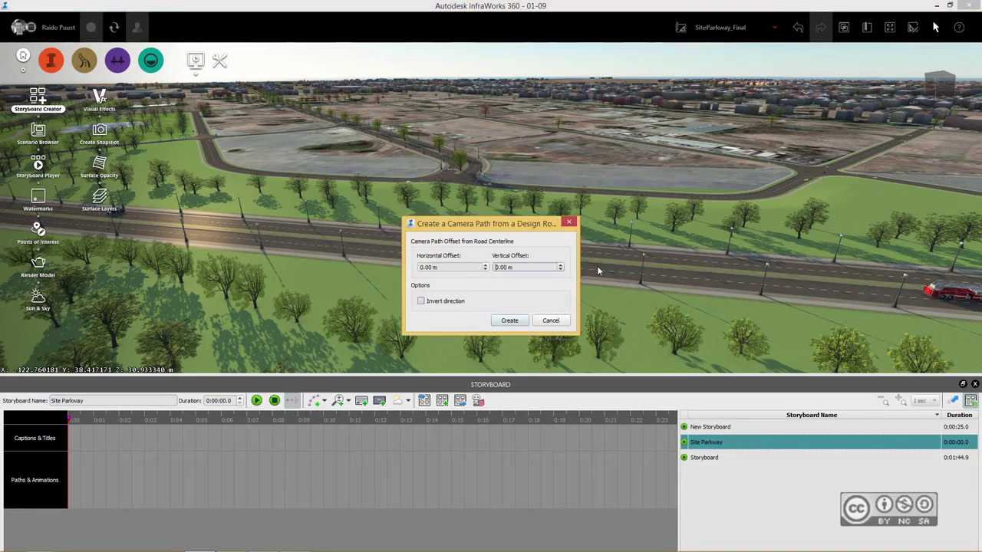
Create the road-following camera path and set its duration to 0:01:00.0.
click(509, 320)
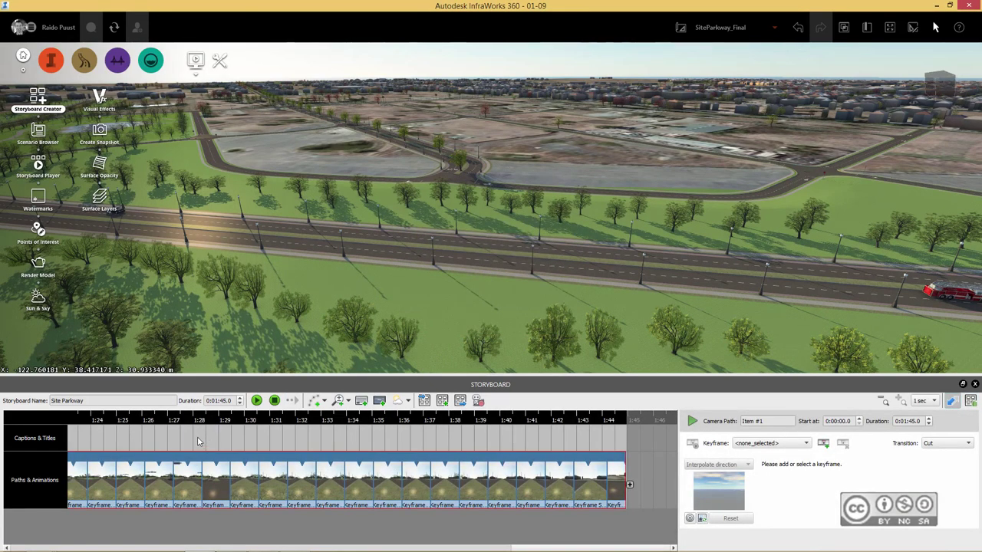
double_click(228, 400)
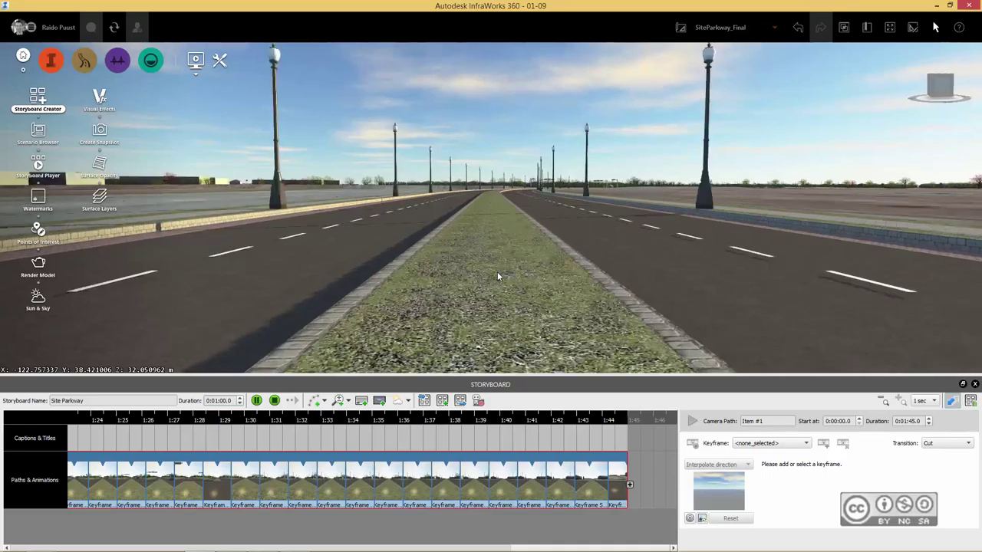
key(Return)
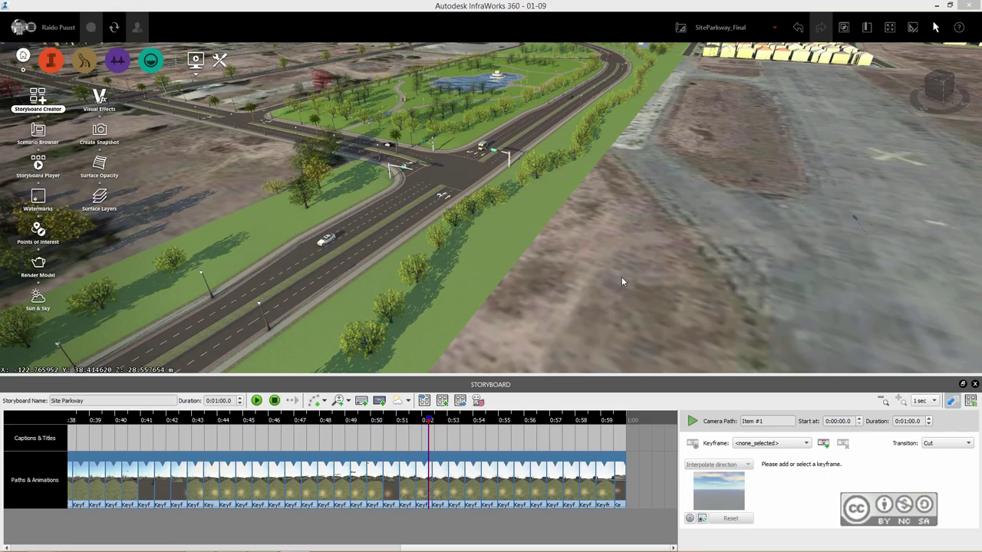
Add a new storyboard and name it 'Camera'.
click(712, 481)
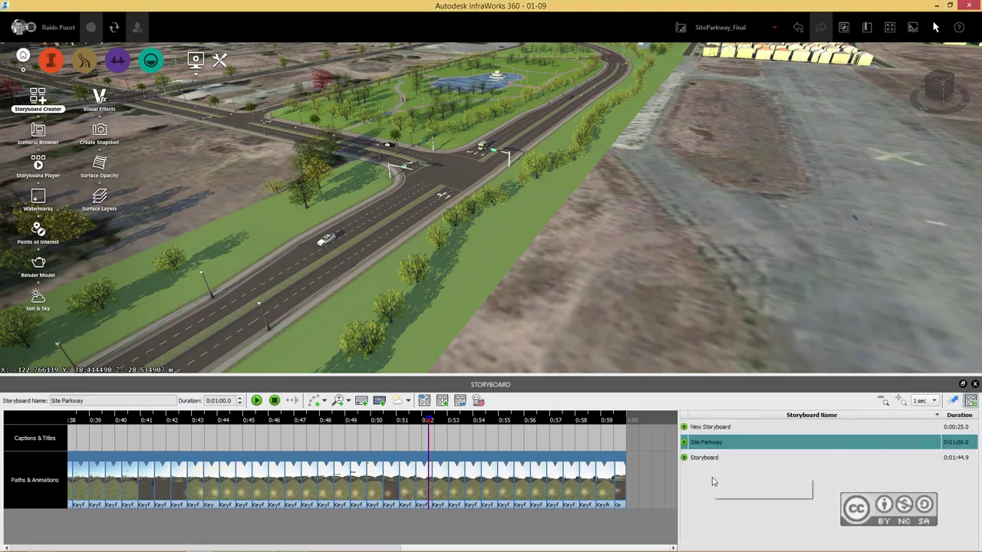
click(743, 483)
click(54, 400)
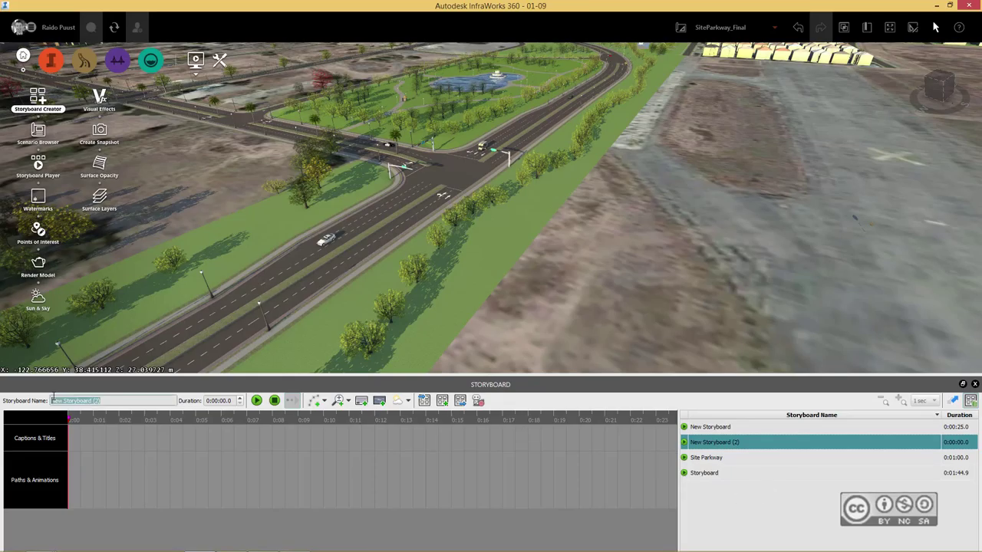
text(Camera)
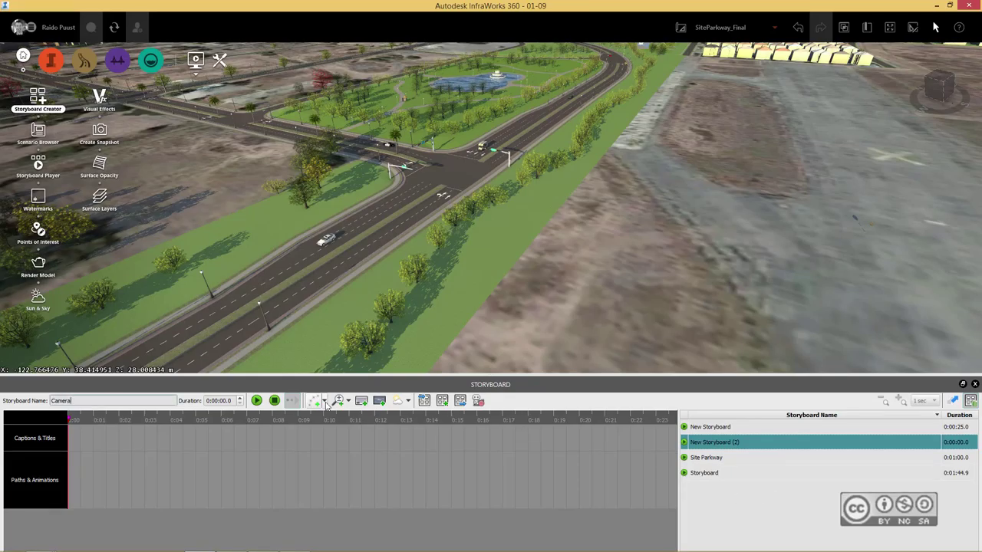
Add a camera path animation with keyframes 2–4 at the intersection, pond overview and road views.
click(325, 401)
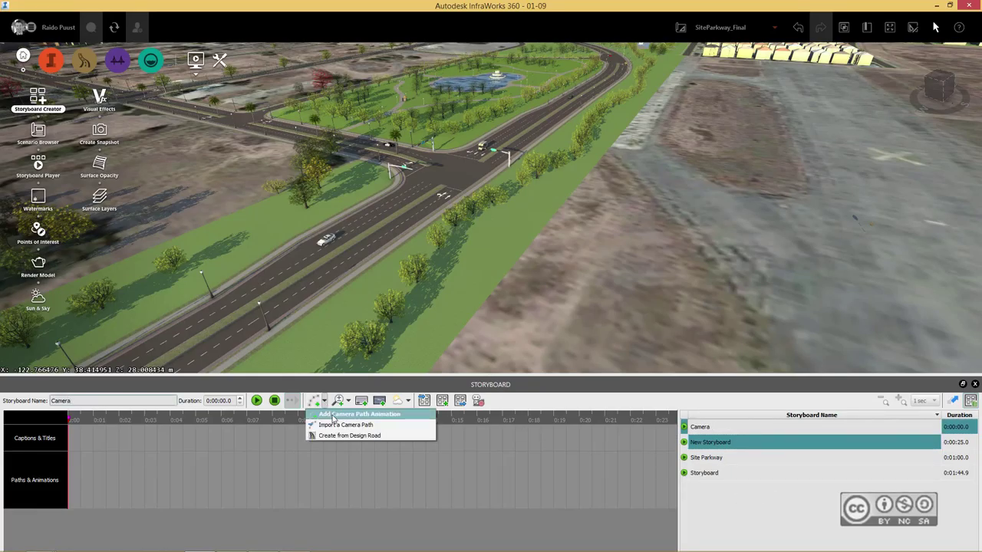
click(335, 417)
scroll(553, 237, down, 5)
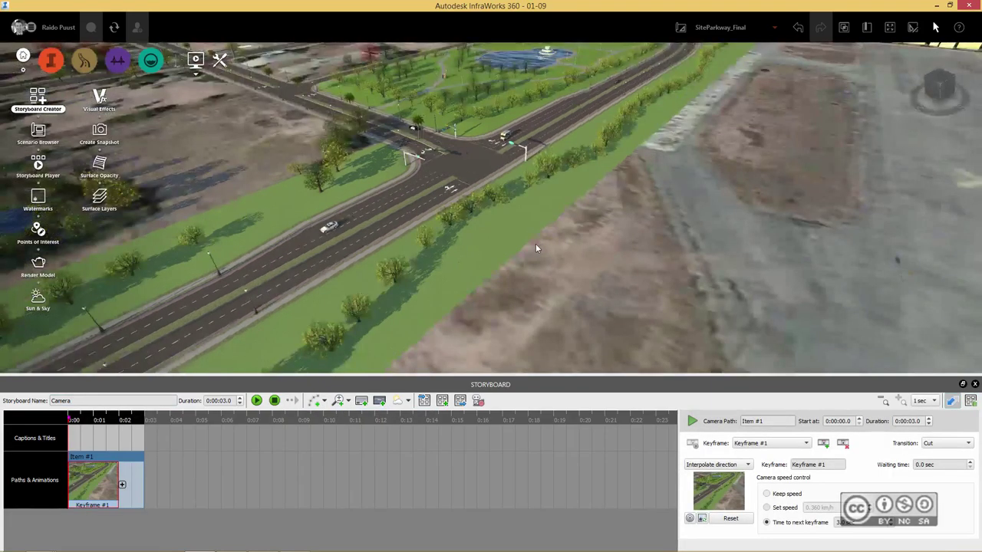
shift+middle_drag(459, 247, 562, 268)
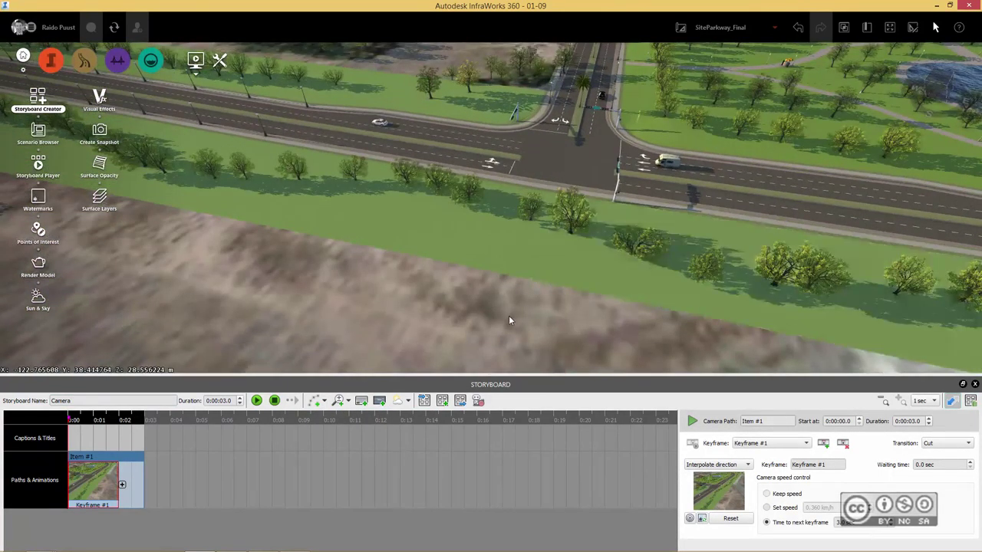
click(121, 484)
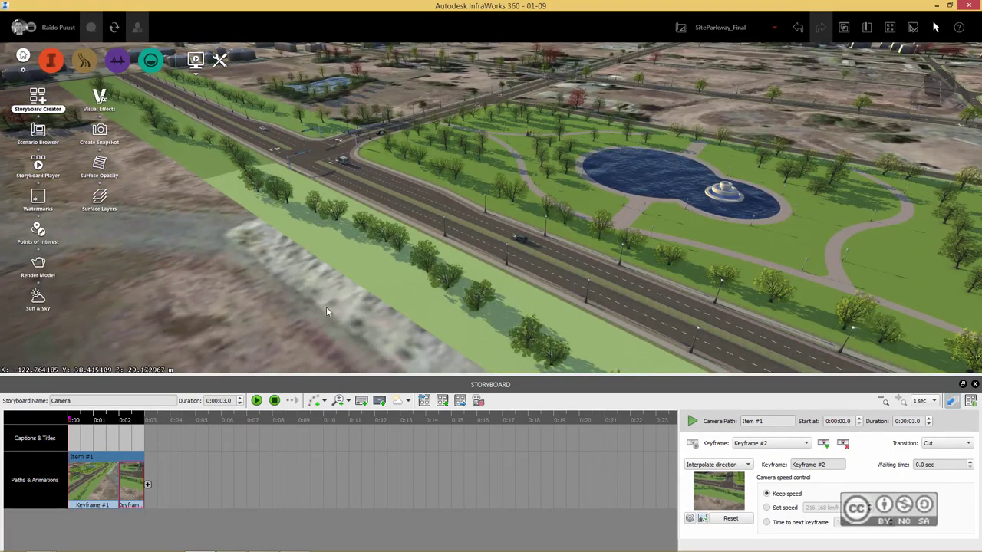
click(147, 485)
drag(691, 287, 430, 227)
scroll(565, 125, up, 5)
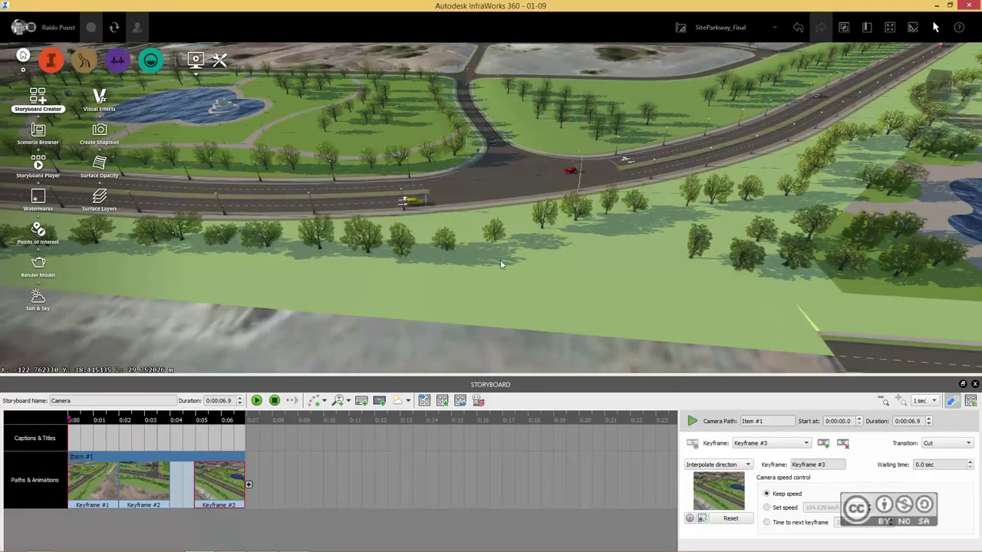
click(249, 485)
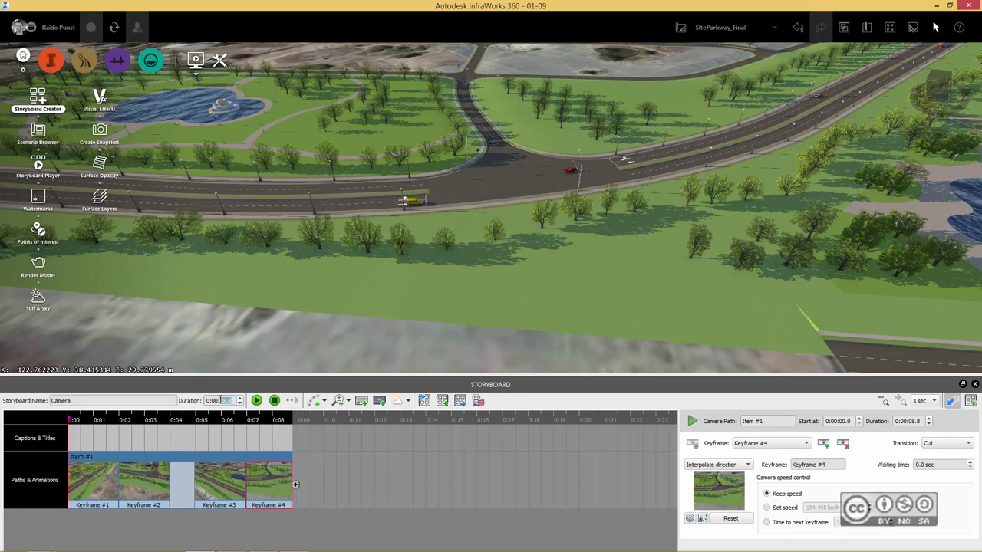
Set the animation duration to 20 seconds and play the storyboard.
text(20)
key(Return)
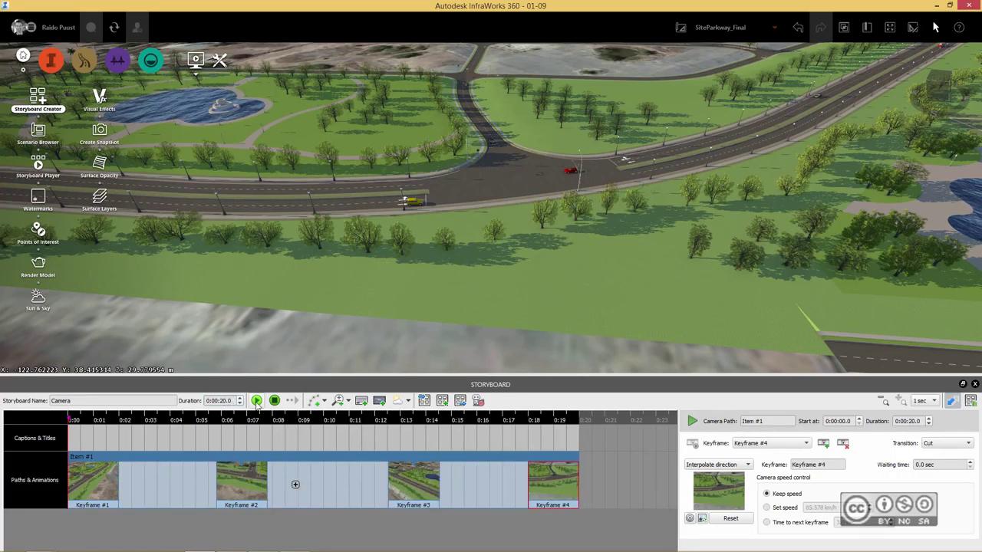
click(257, 400)
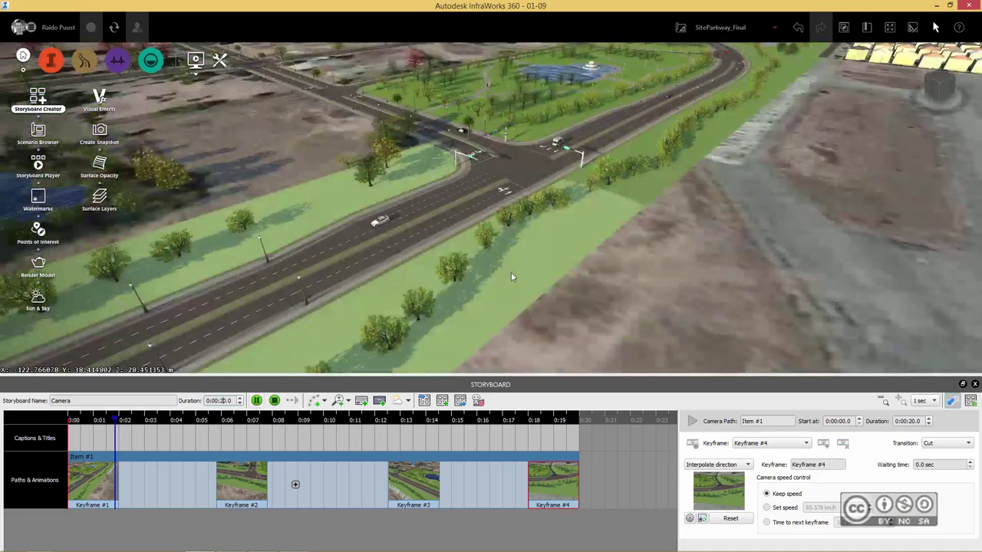